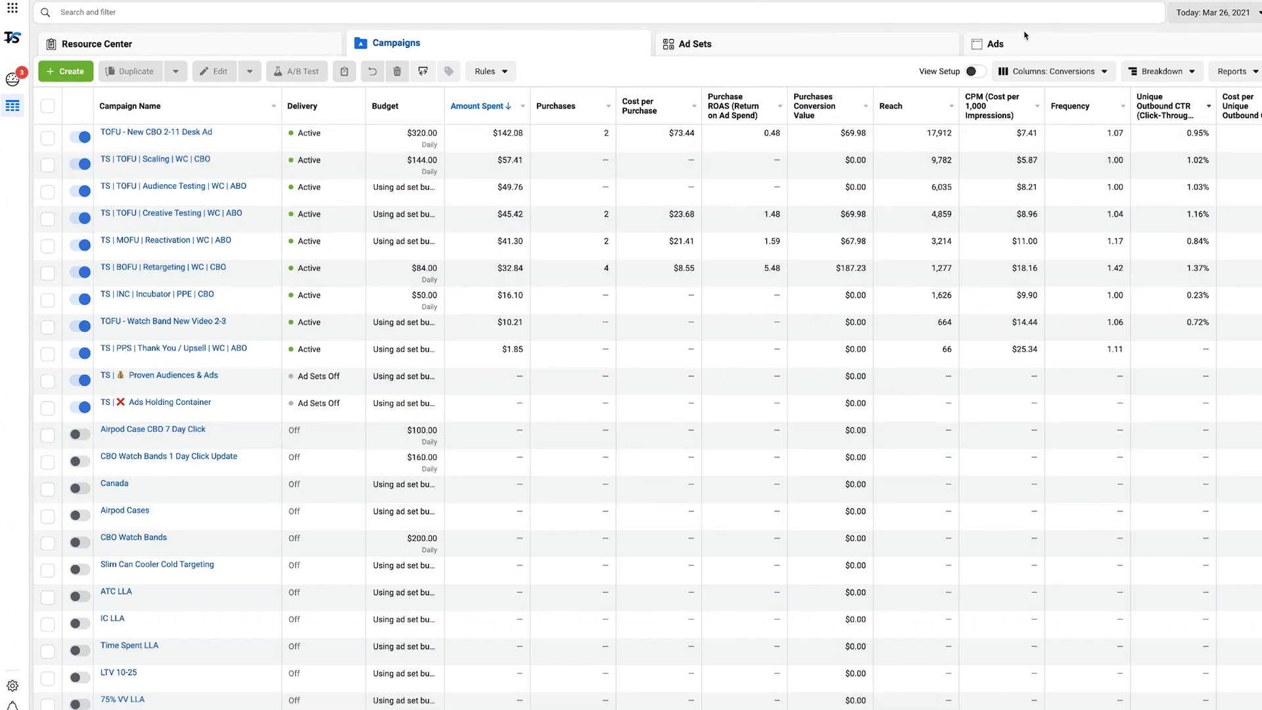
Step: Compare campaign results under the 28-day click window only, excluding the default attribution window
click(1056, 73)
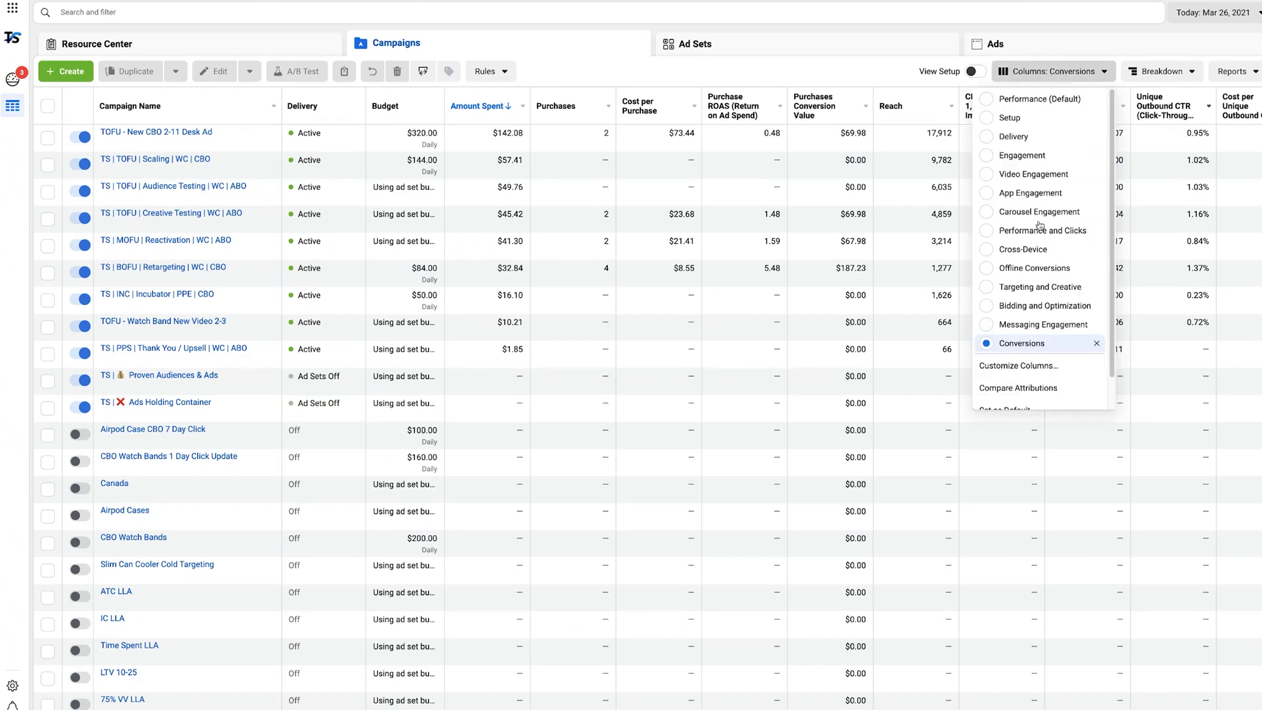
click(1033, 372)
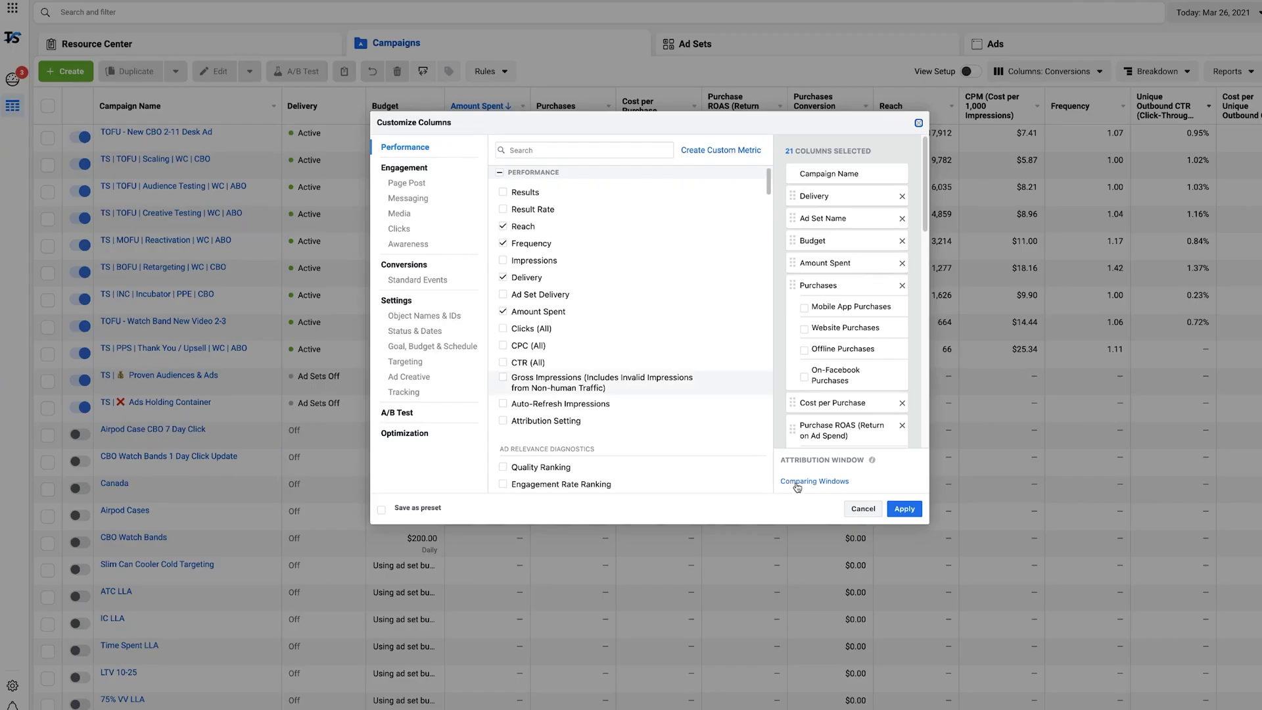
mouse_move(807, 484)
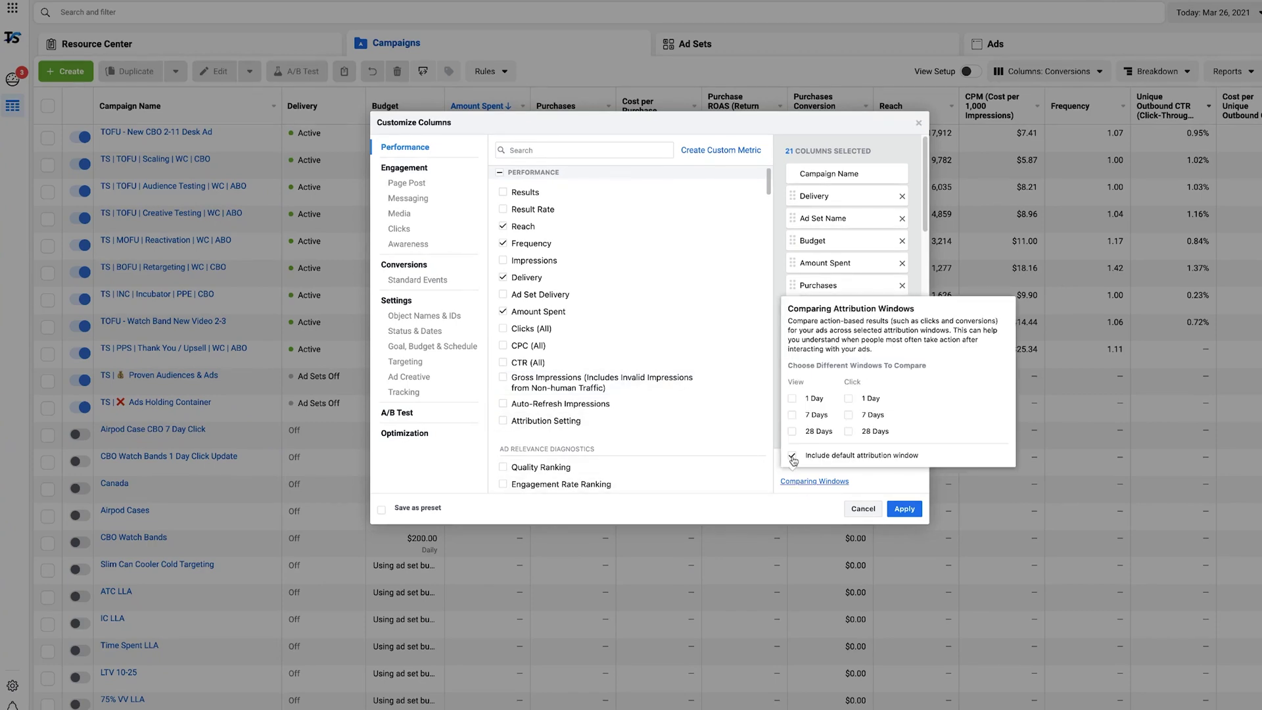
click(850, 432)
click(787, 454)
click(904, 509)
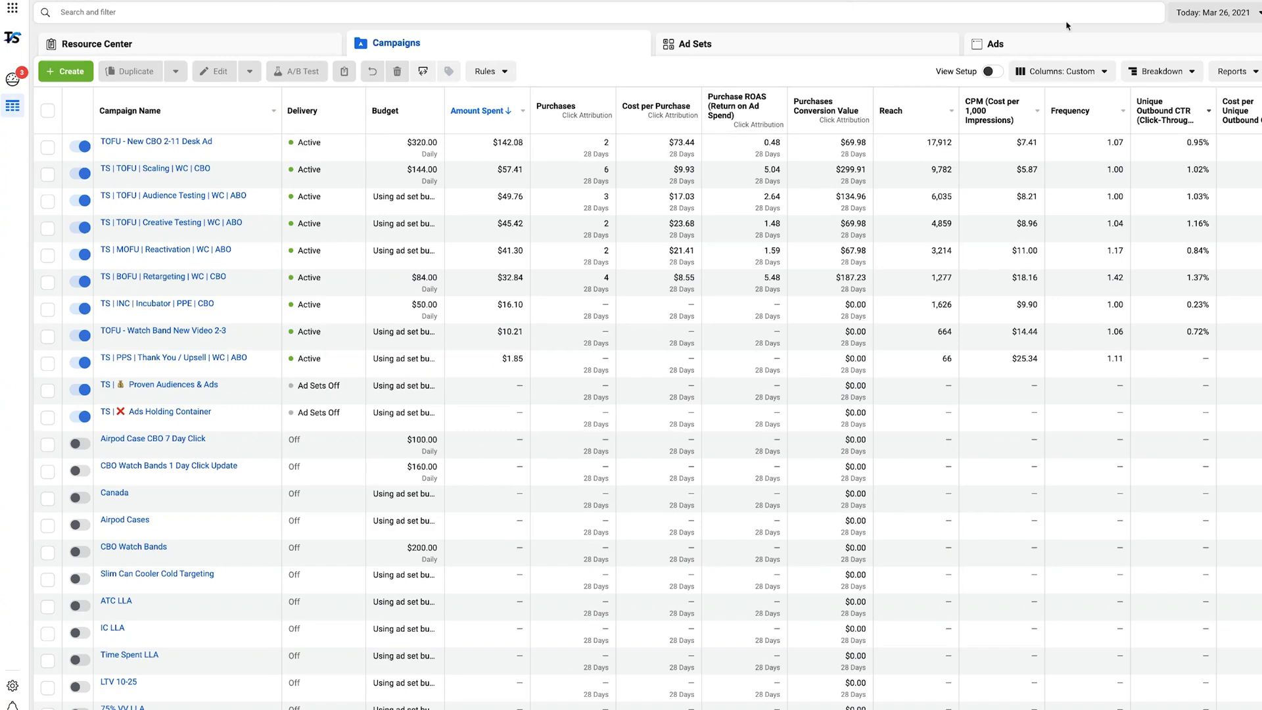
Step: Replace the 28-day click comparison window with 7-day click and apply it
click(1082, 74)
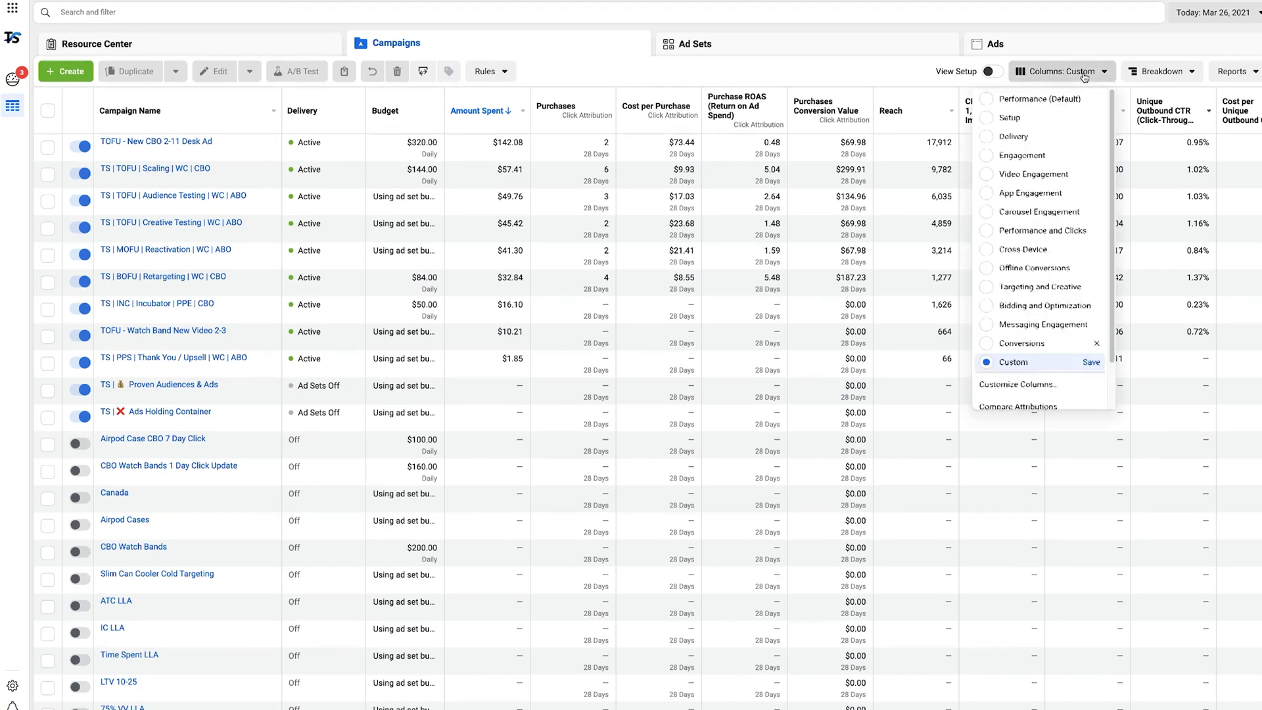
click(1147, 70)
click(1060, 71)
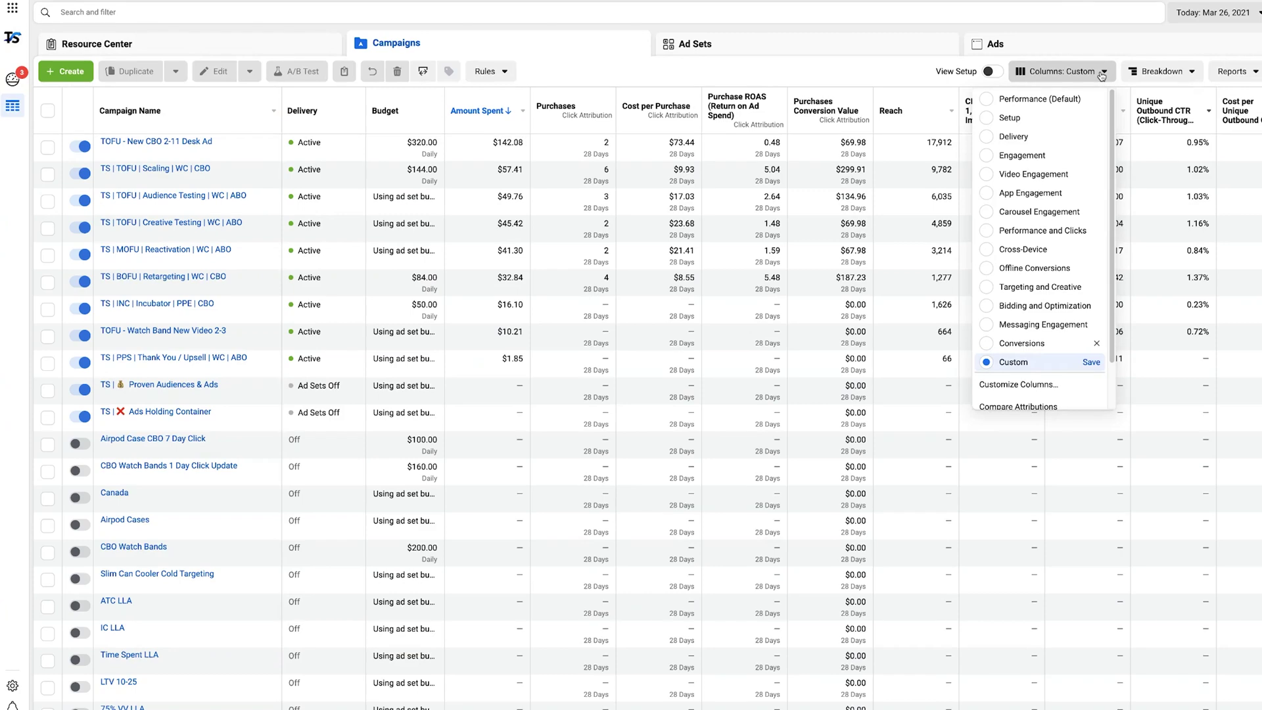
click(1010, 384)
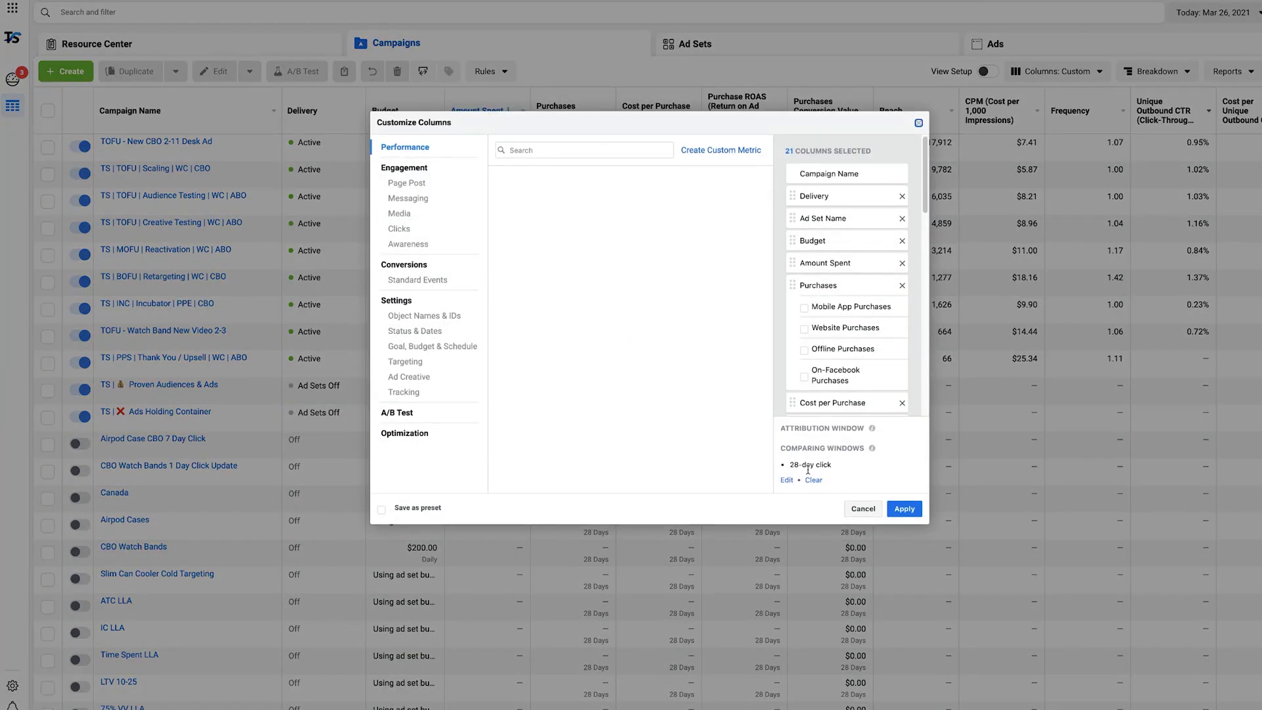
click(787, 480)
click(843, 414)
click(843, 431)
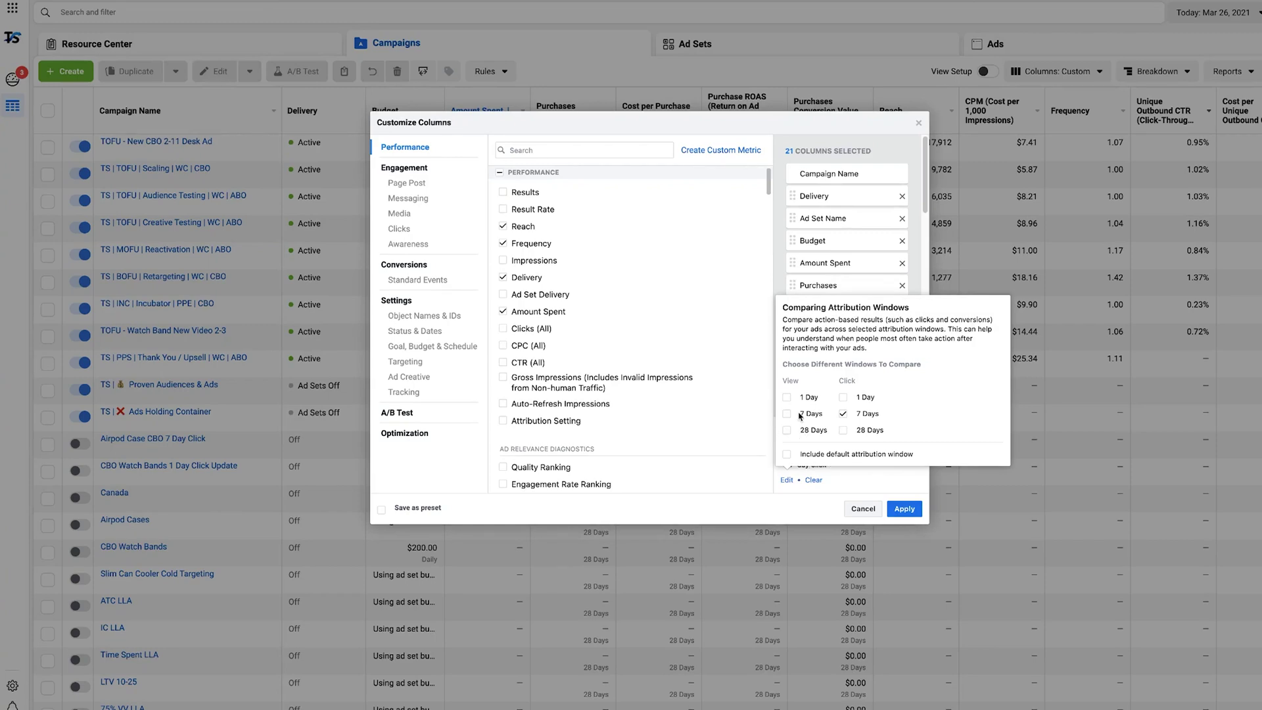
click(905, 509)
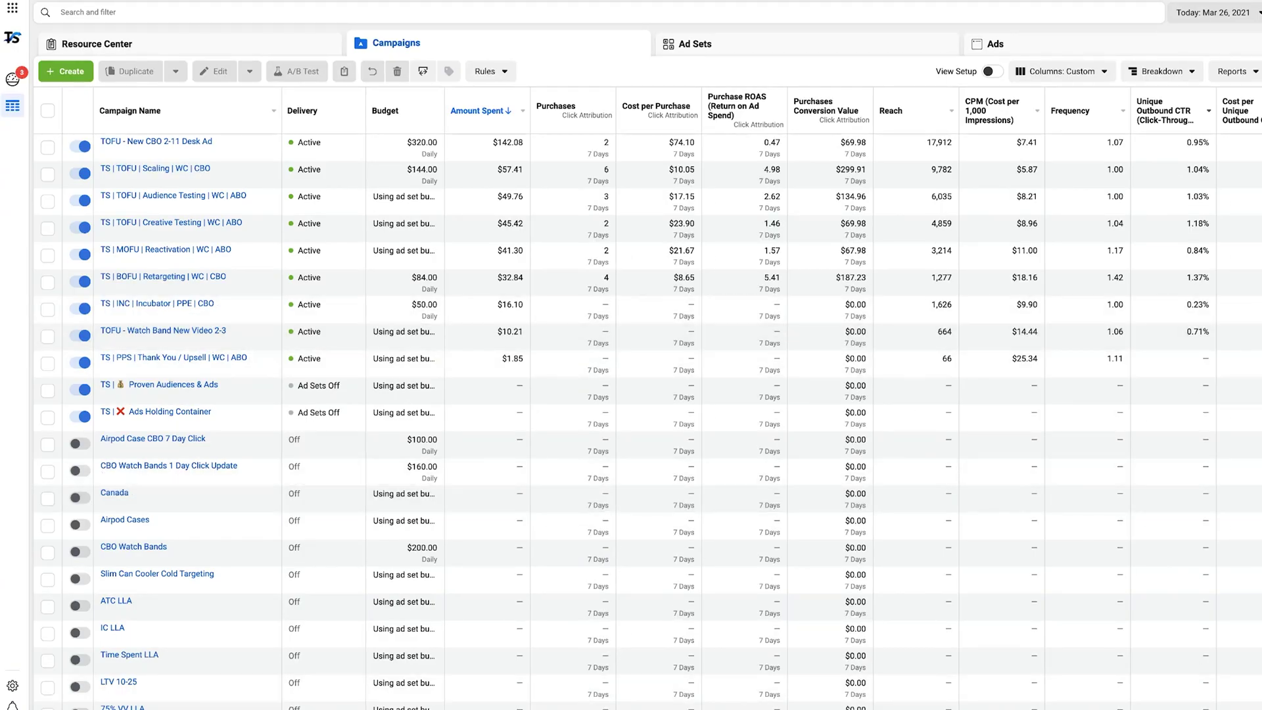
Step: Set the reporting date range to the last 7 days (Mar 19–25, 2021)
click(1241, 13)
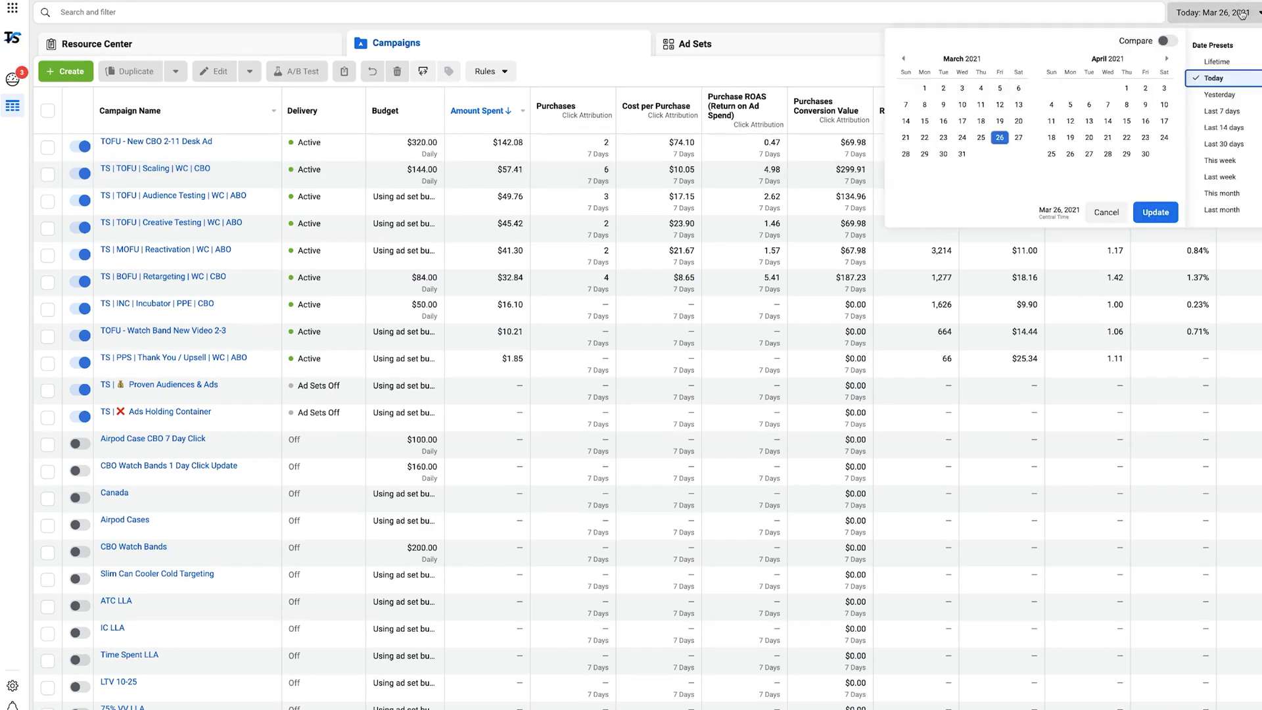
click(1225, 112)
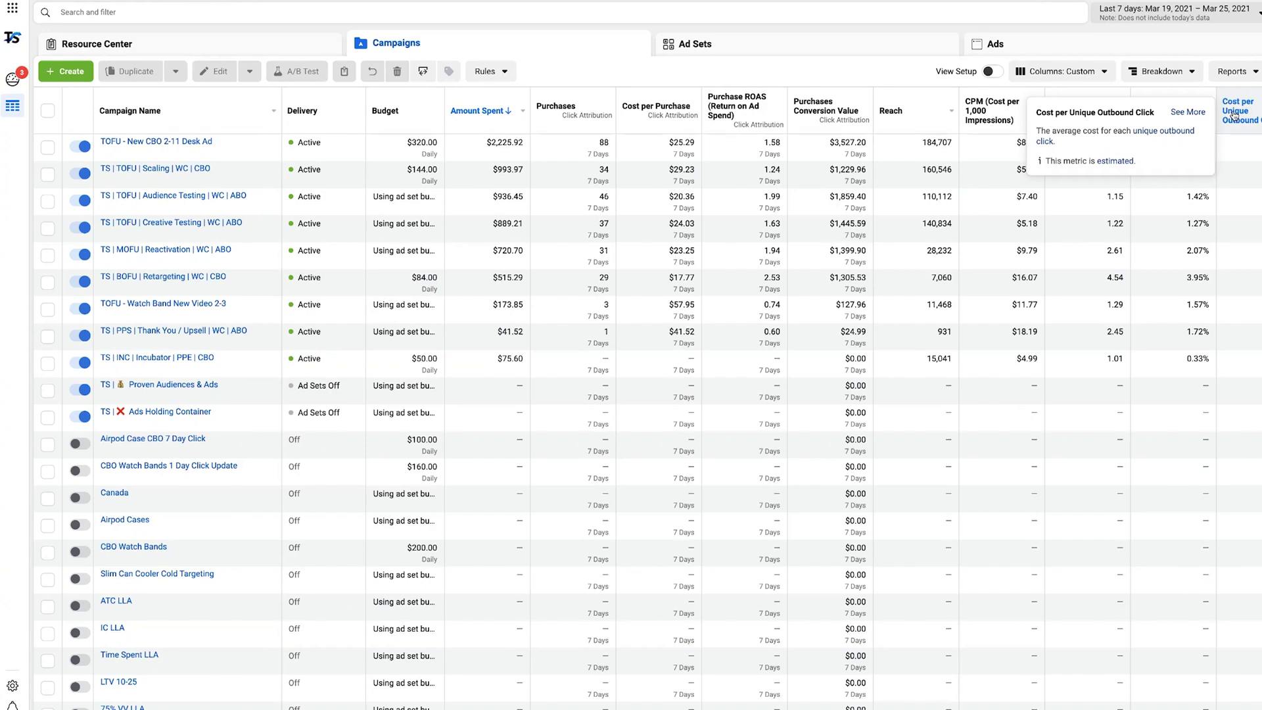
click(1098, 74)
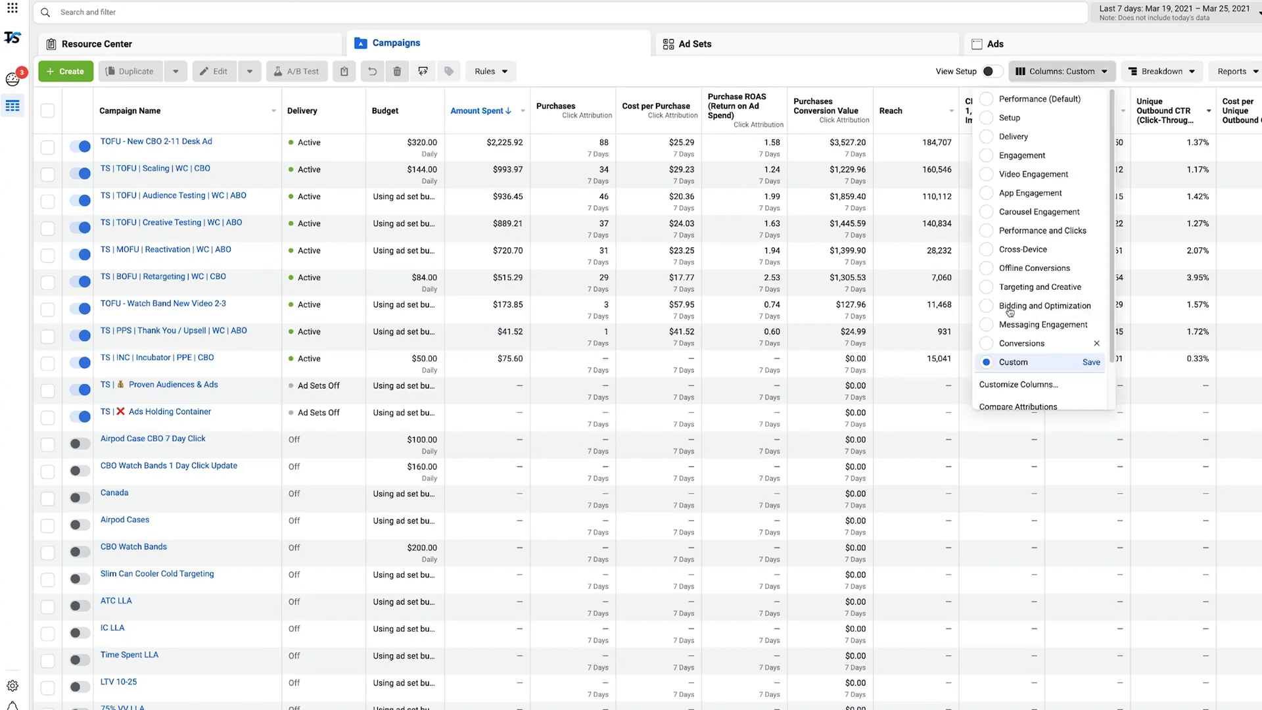
Step: Swap the 7-day click comparison window for 1-day click and apply it to the table
click(1011, 389)
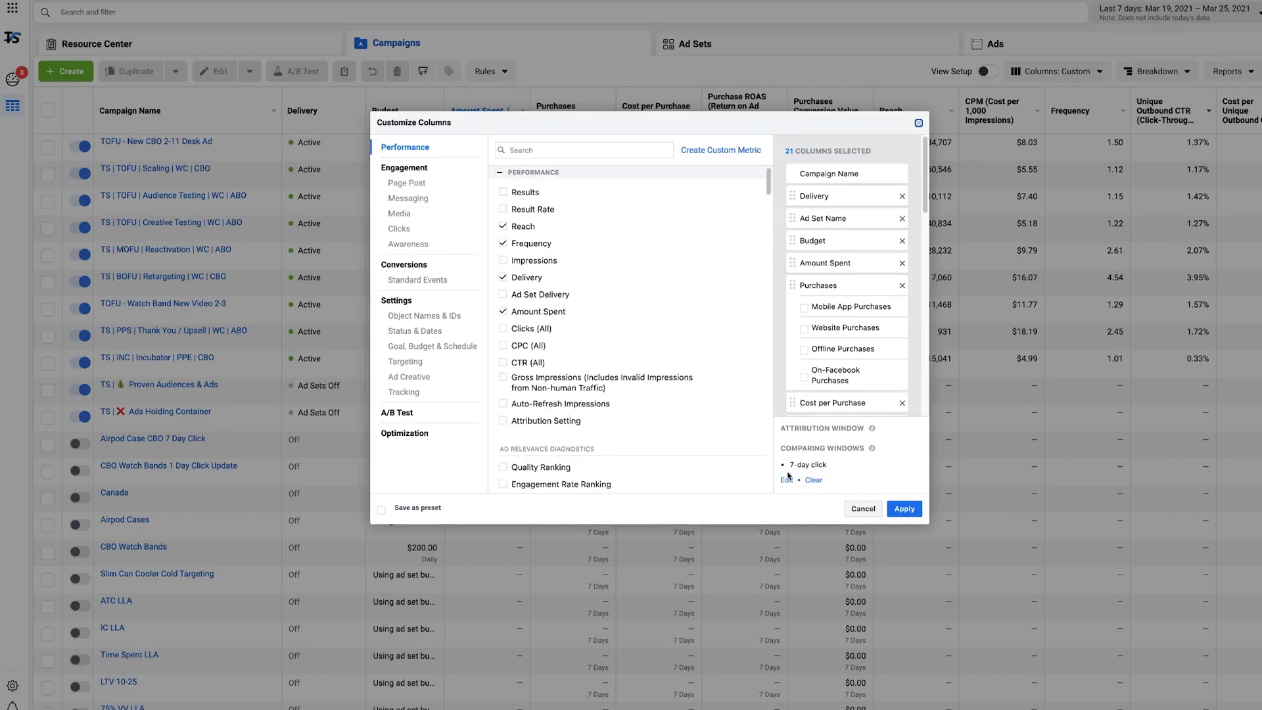
click(787, 484)
click(844, 397)
click(845, 415)
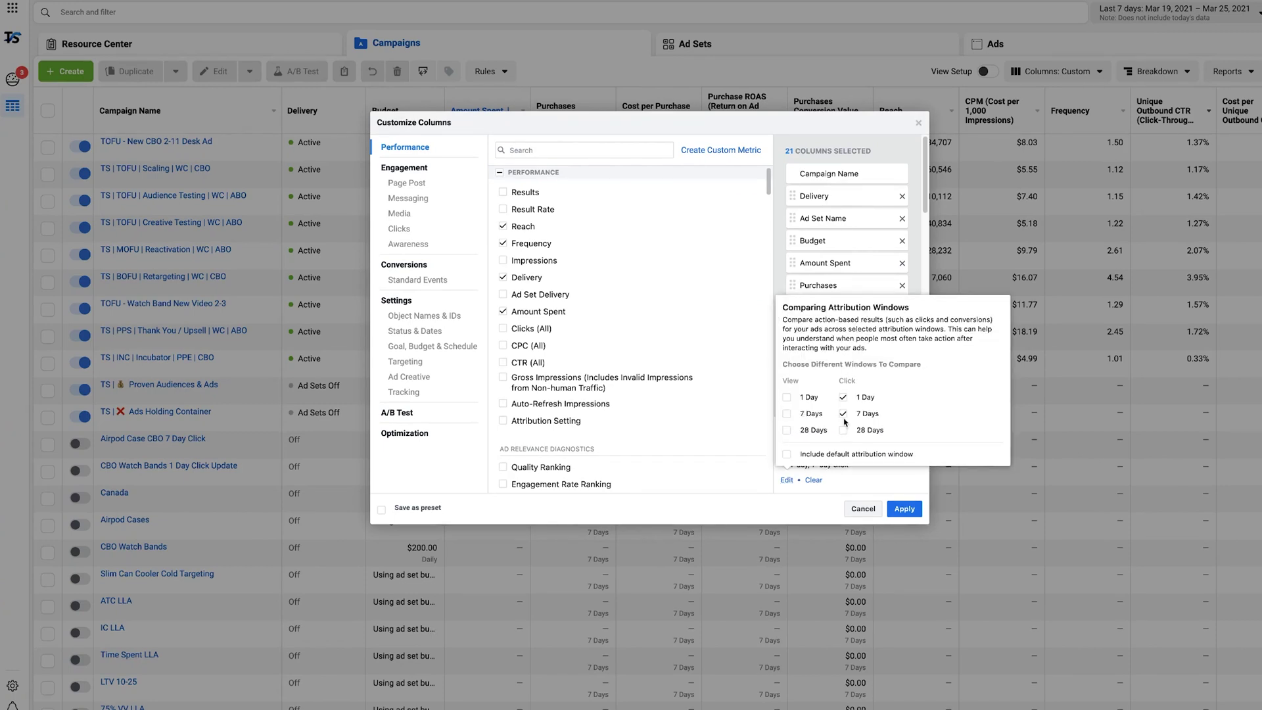
click(905, 510)
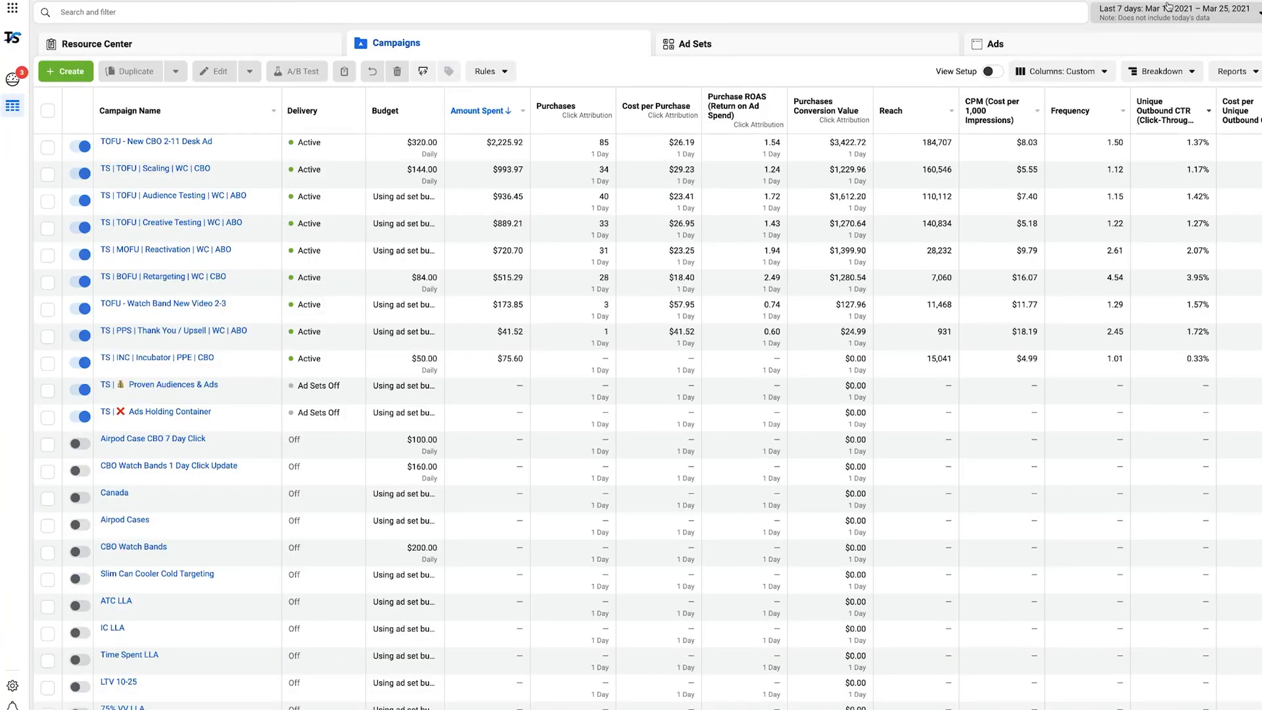
click(1056, 70)
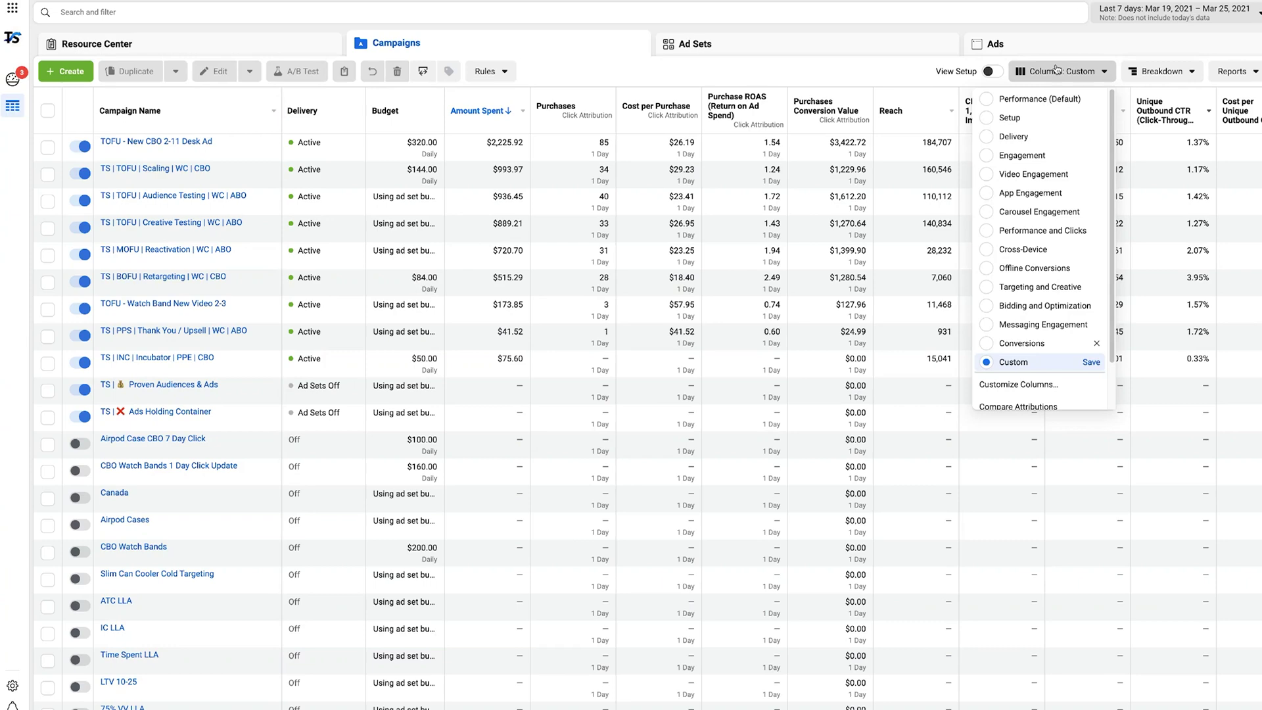
Step: Compare results under the 28-day click attribution window and apply it
click(1031, 386)
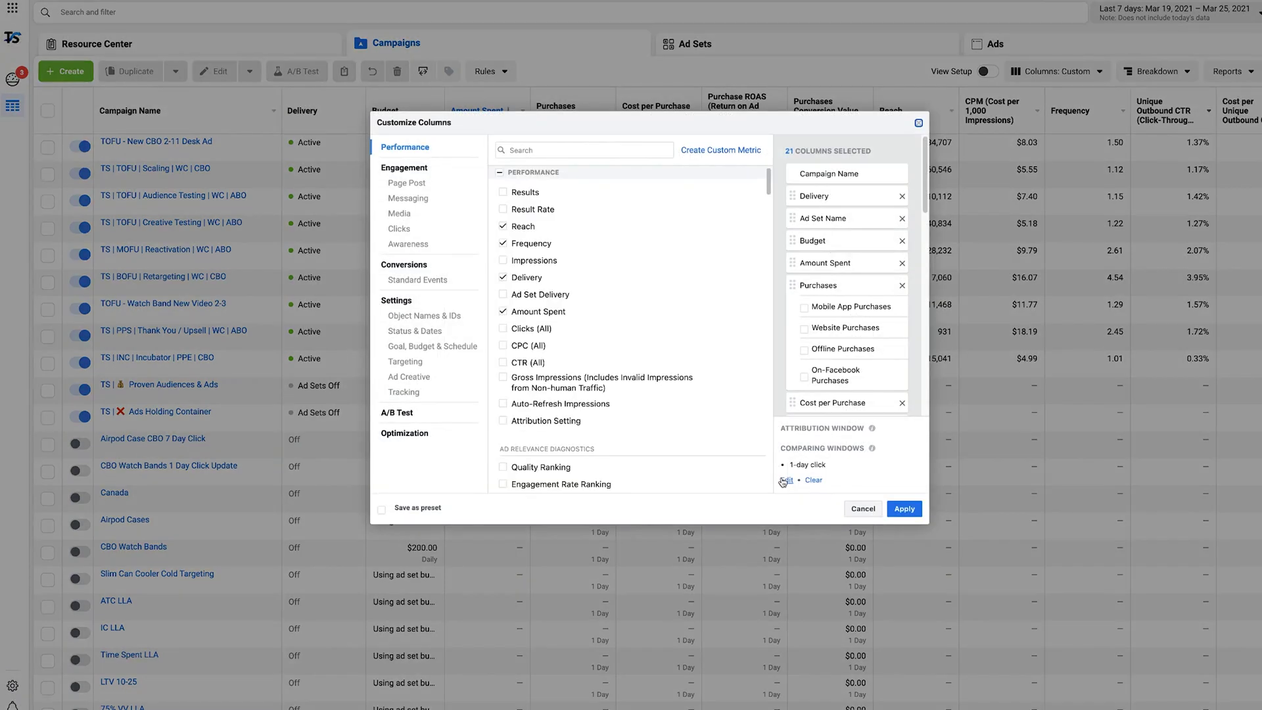
click(783, 481)
click(843, 430)
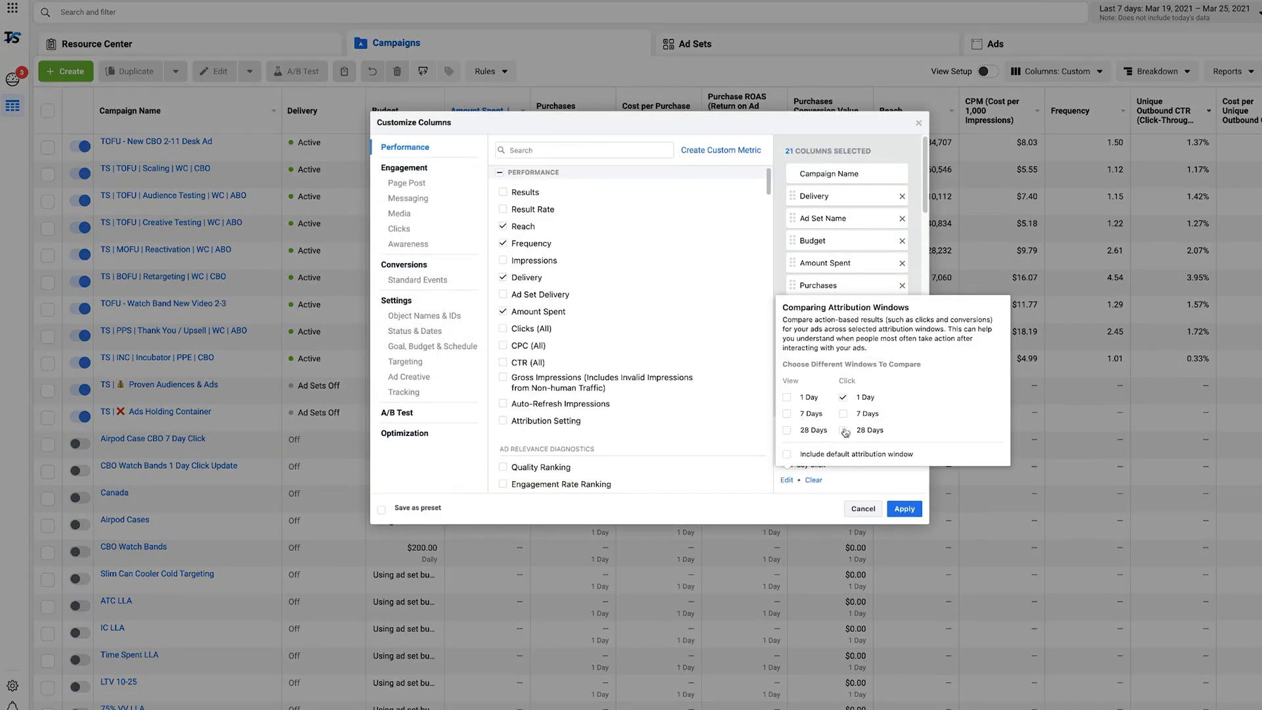
click(912, 513)
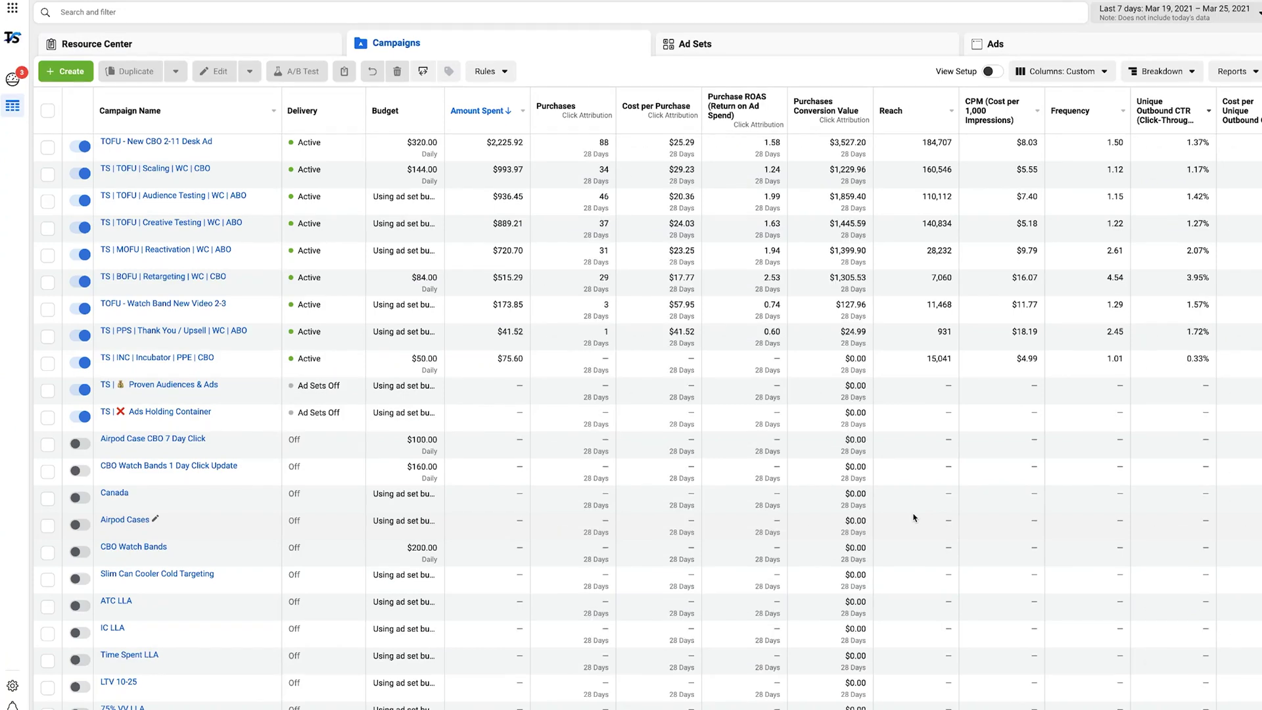
Step: Replace the 28-day click comparison window with 28-day view
click(1097, 68)
click(994, 382)
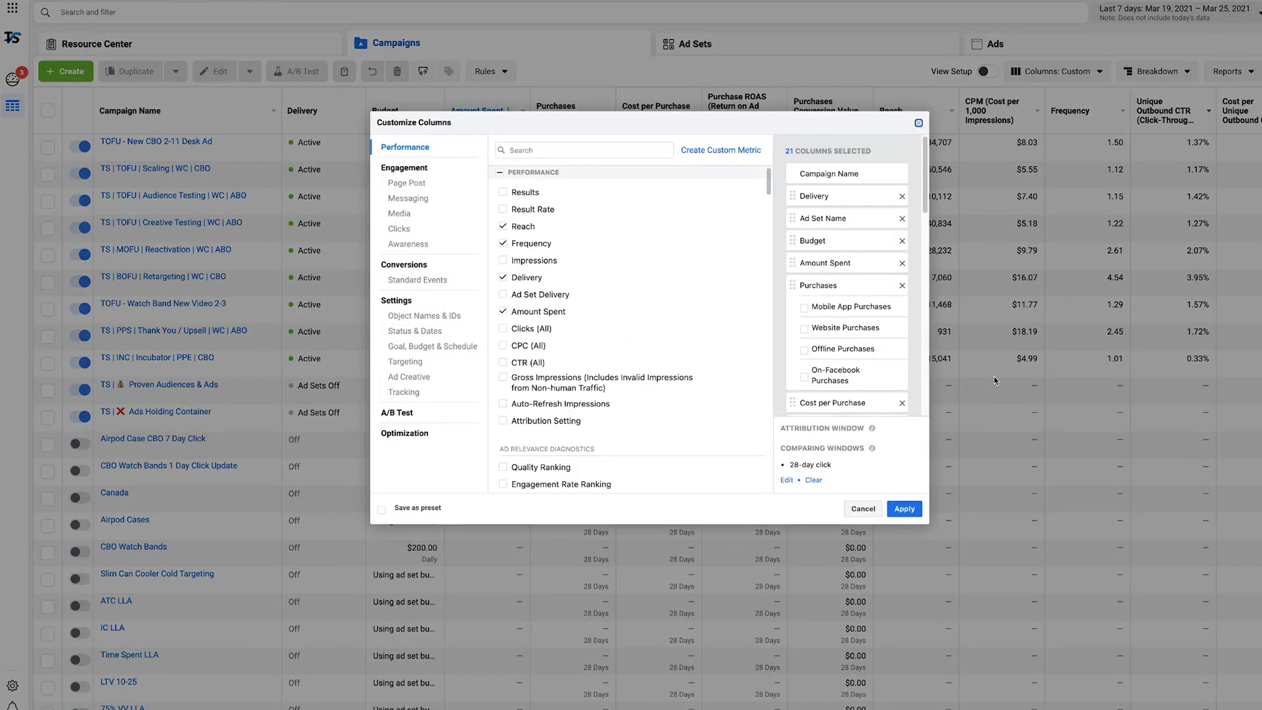
click(787, 480)
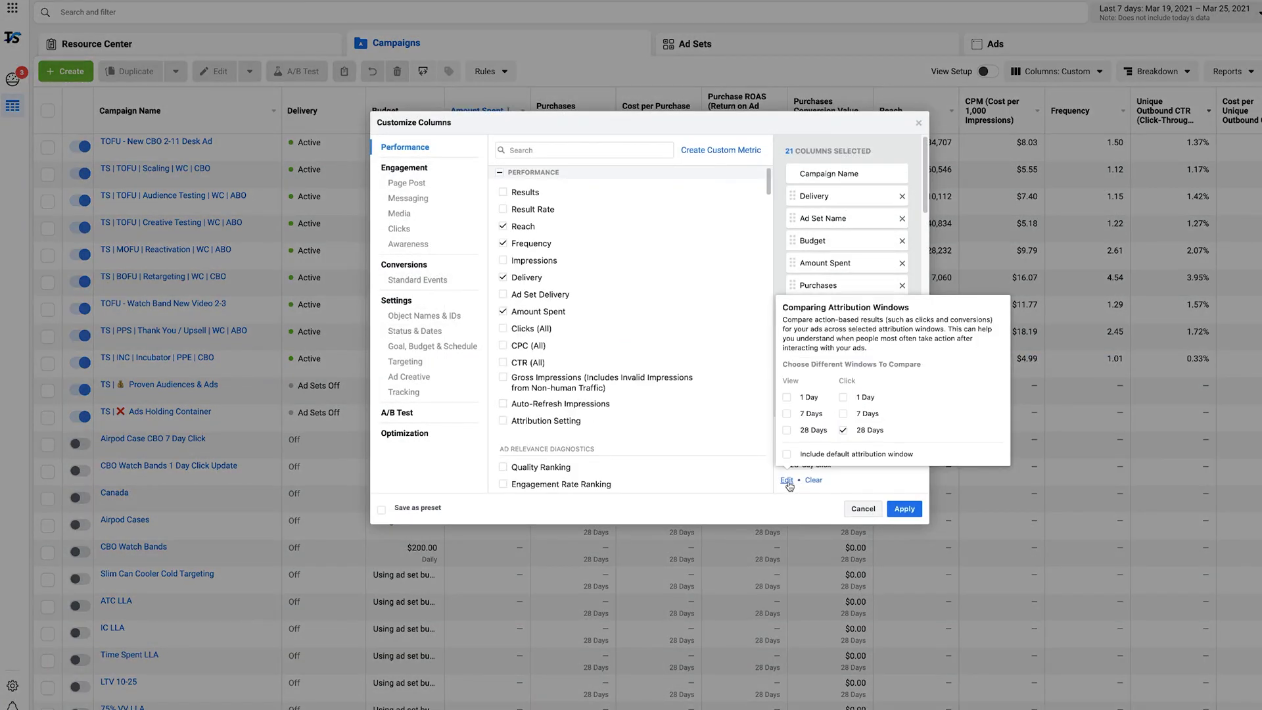
click(844, 430)
click(793, 432)
Step: Apply the 28-day view comparison window to the Campaigns table, then re-apply the column settings
click(905, 508)
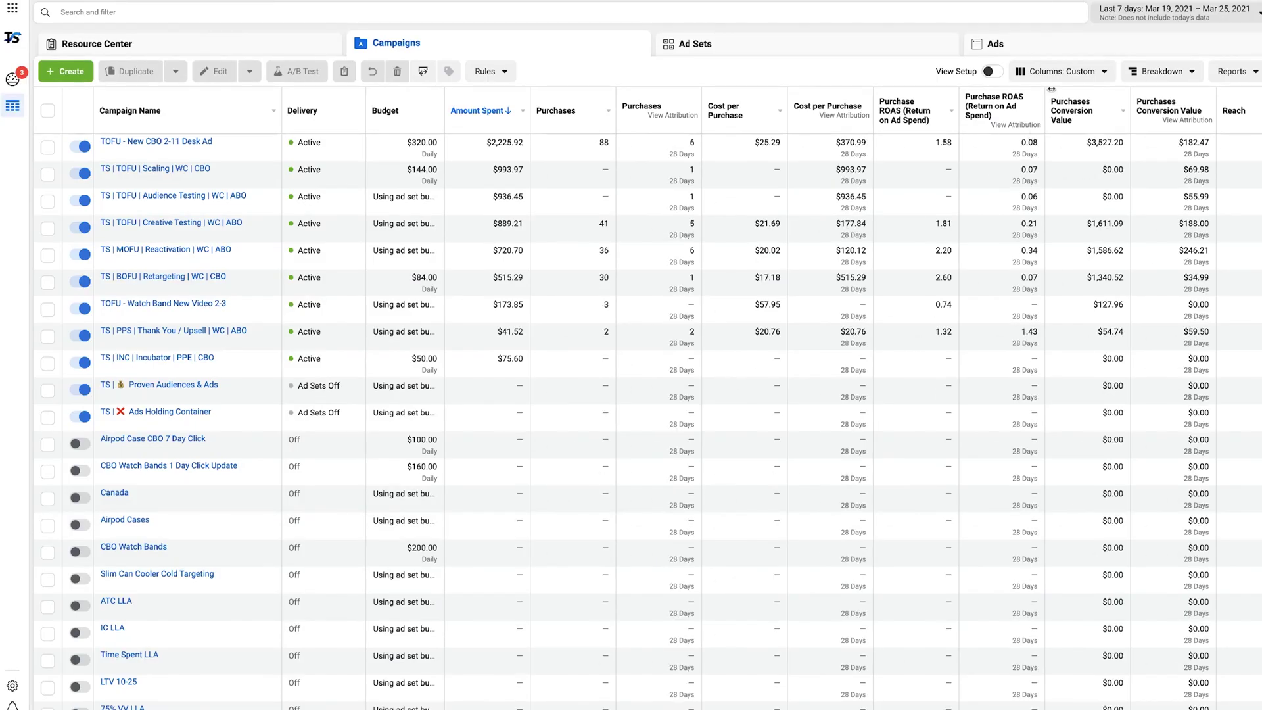
click(1063, 72)
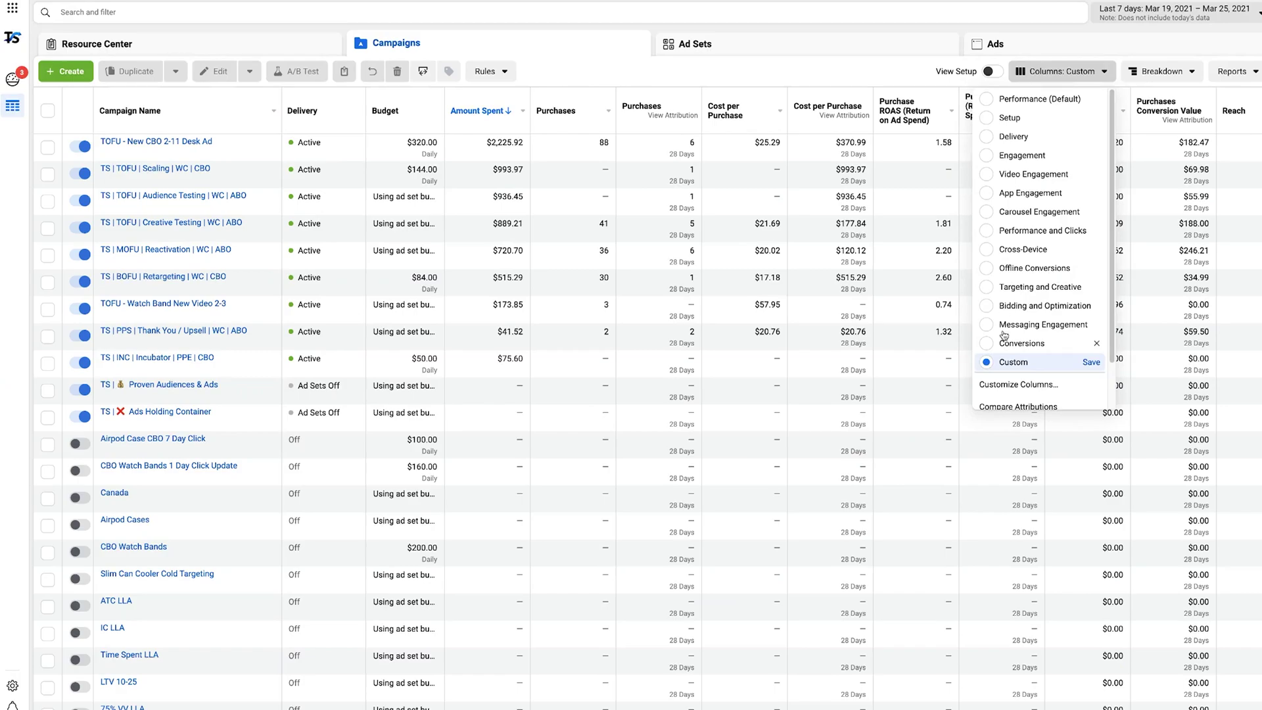
click(1007, 386)
click(789, 481)
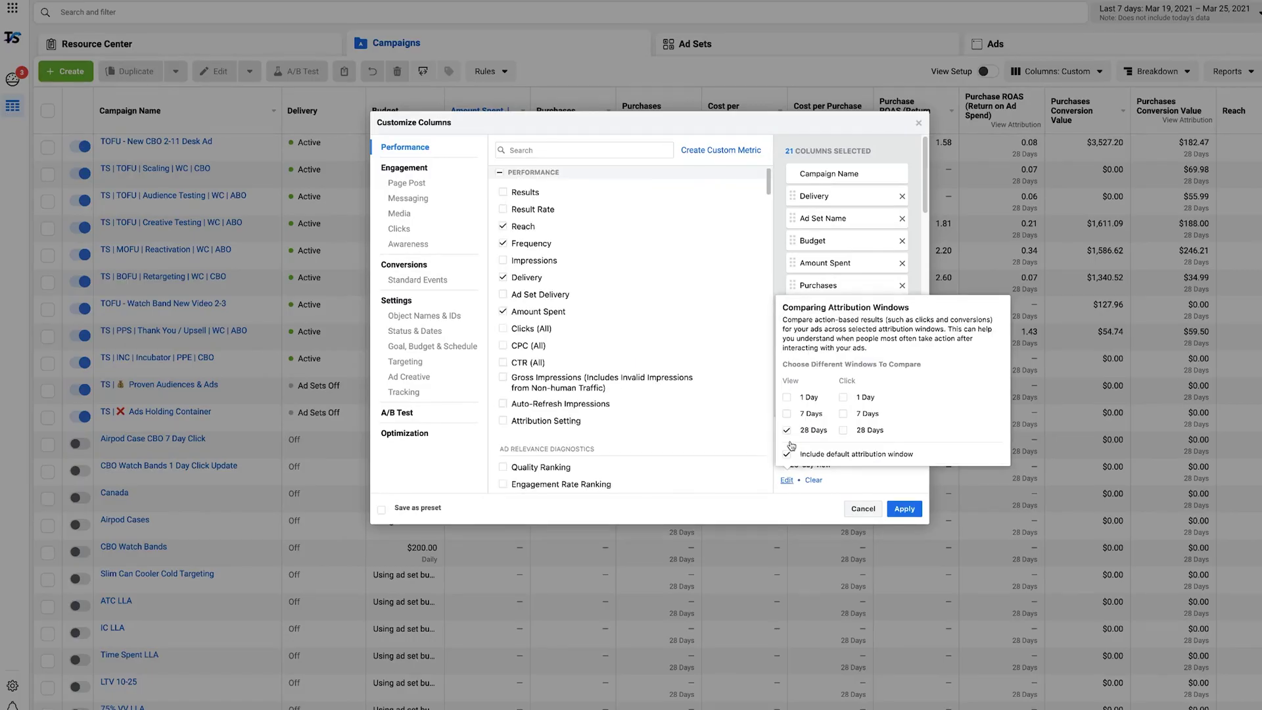
click(900, 513)
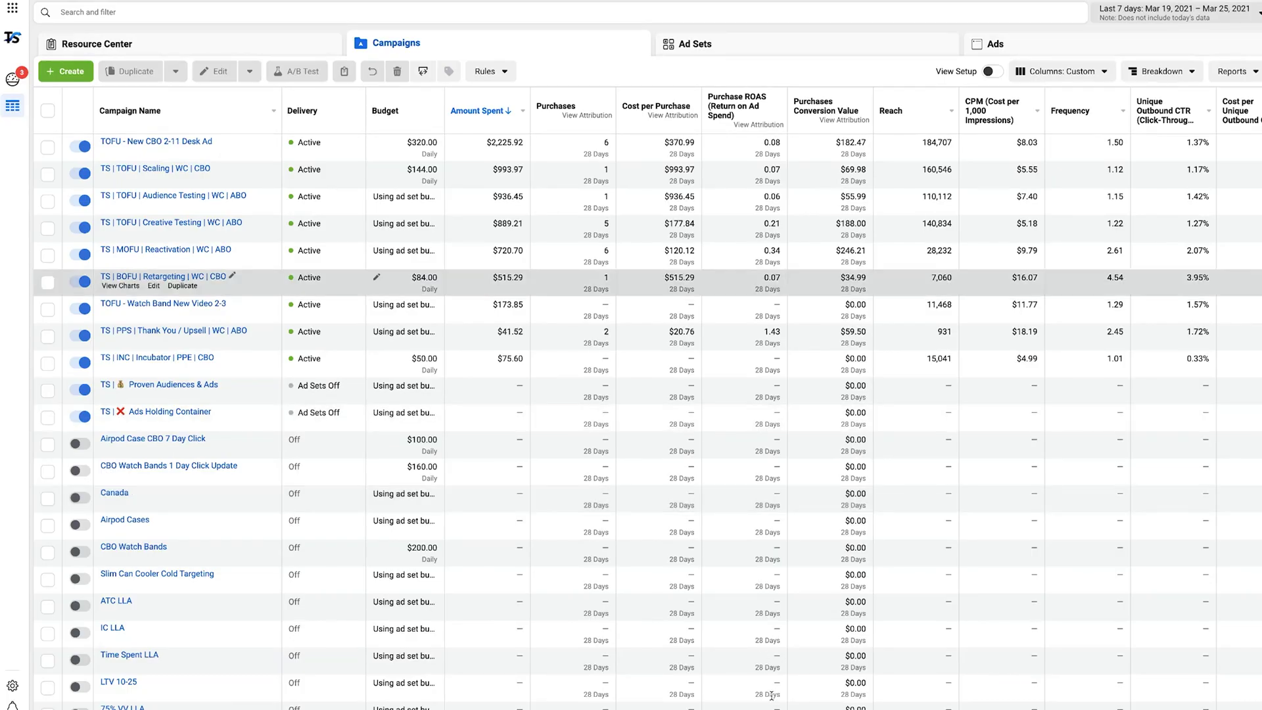
Step: Switch the comparison window back from 28-day view to 28-day click and apply it
click(1070, 71)
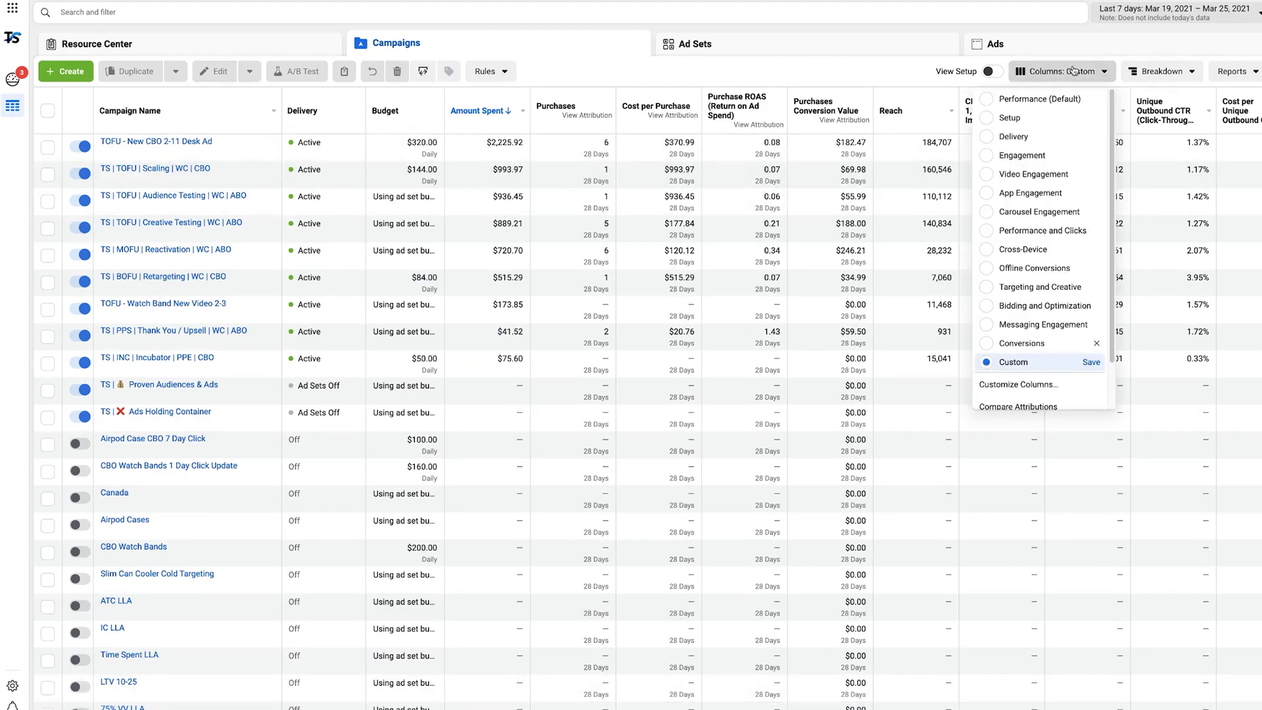
click(1054, 383)
click(787, 480)
click(845, 431)
click(822, 431)
click(904, 509)
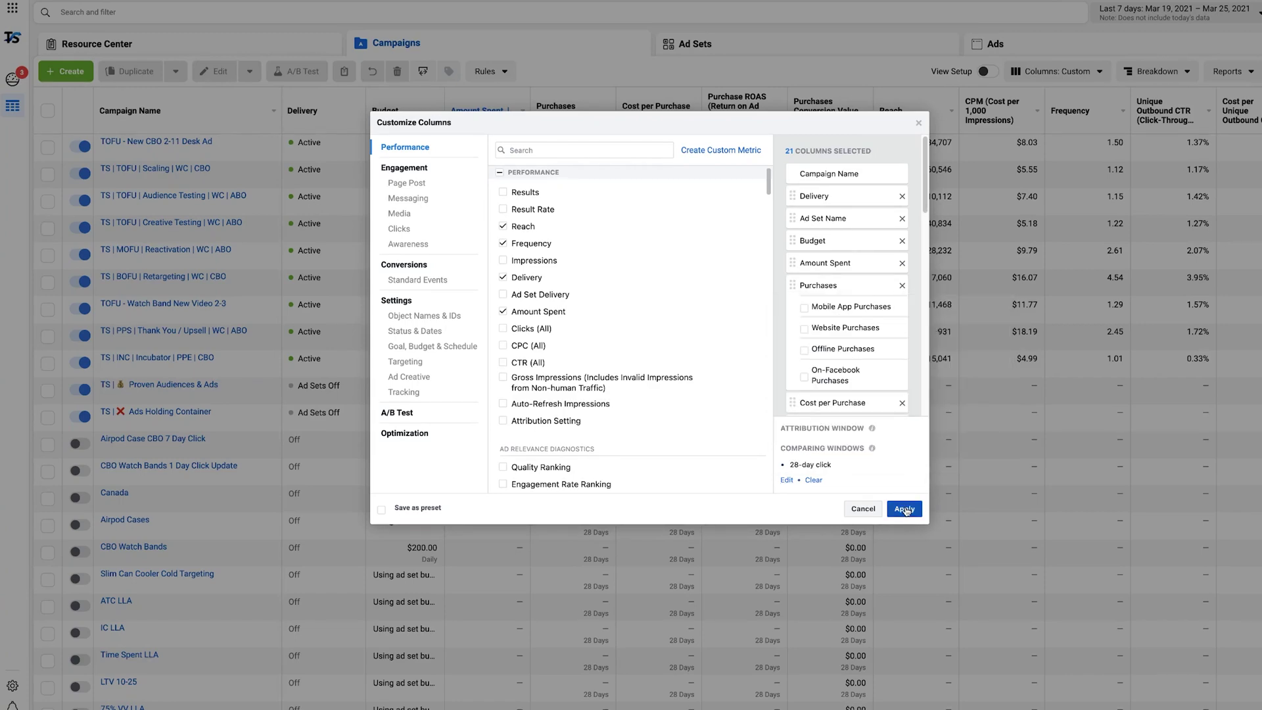
Step: Save the columns as preset 'Conversions-2', fixing the name's spelling, and view the Ad Sets table
click(1056, 71)
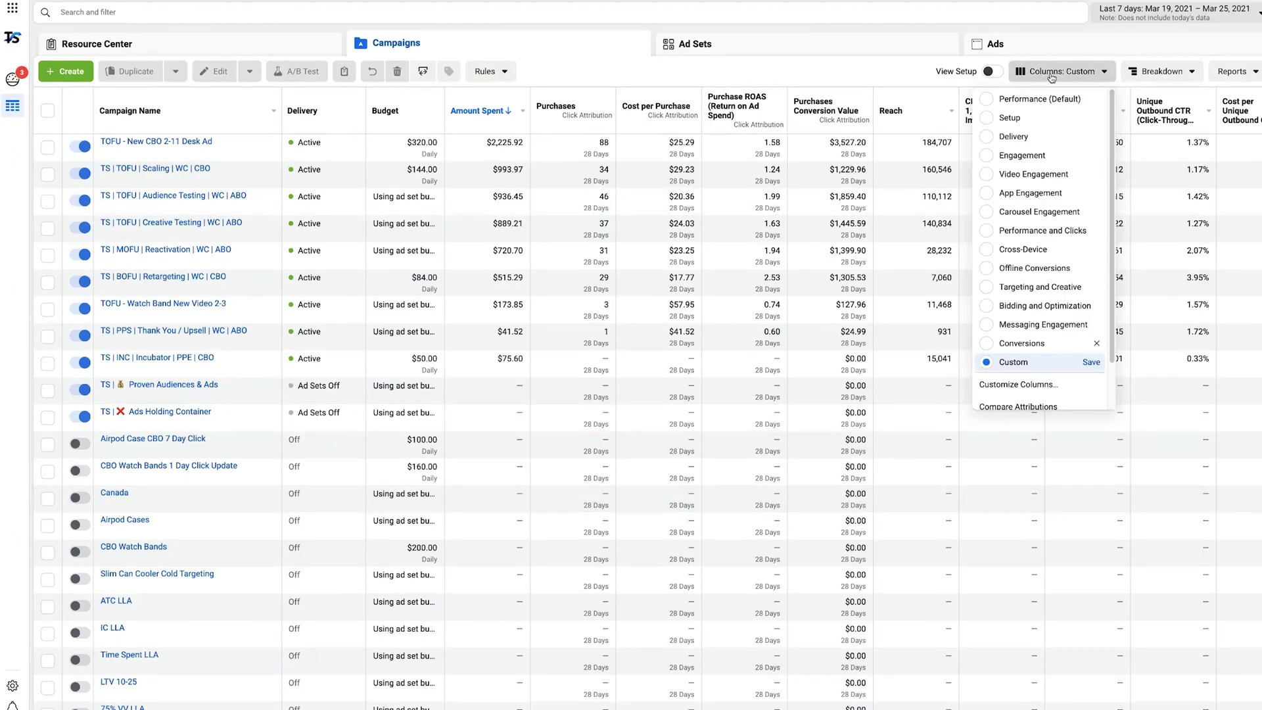
click(1014, 385)
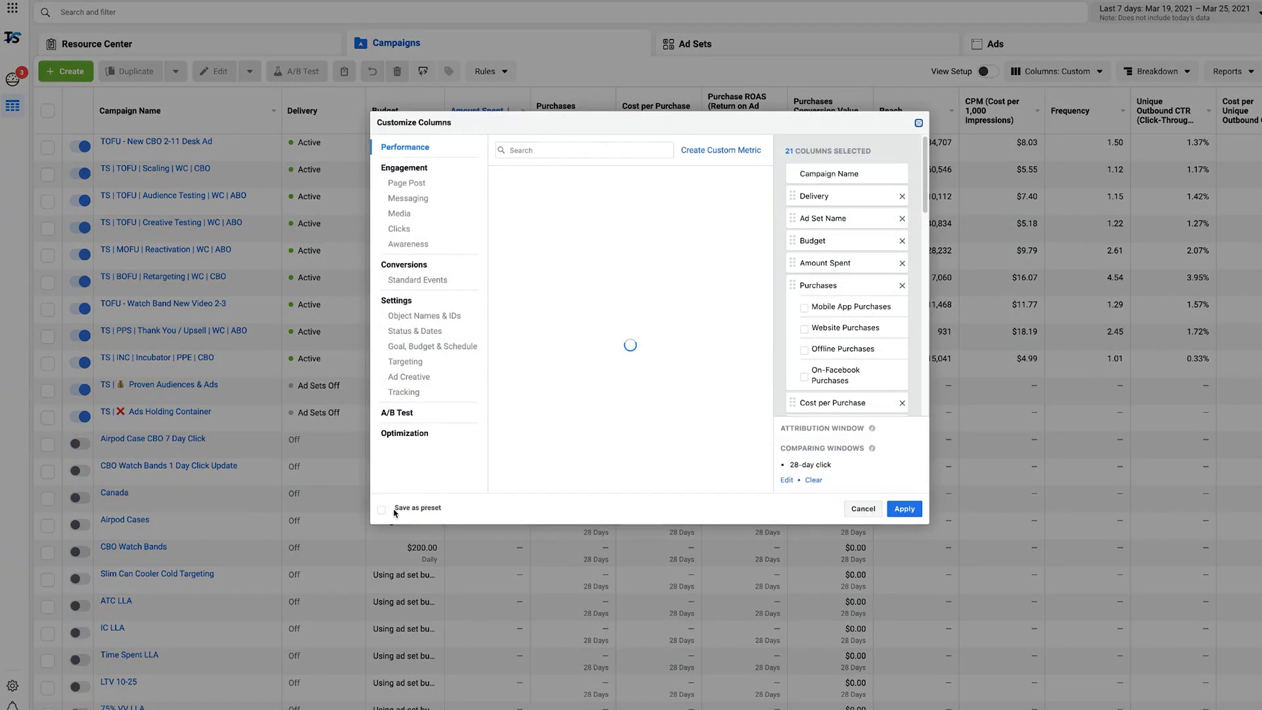
click(383, 512)
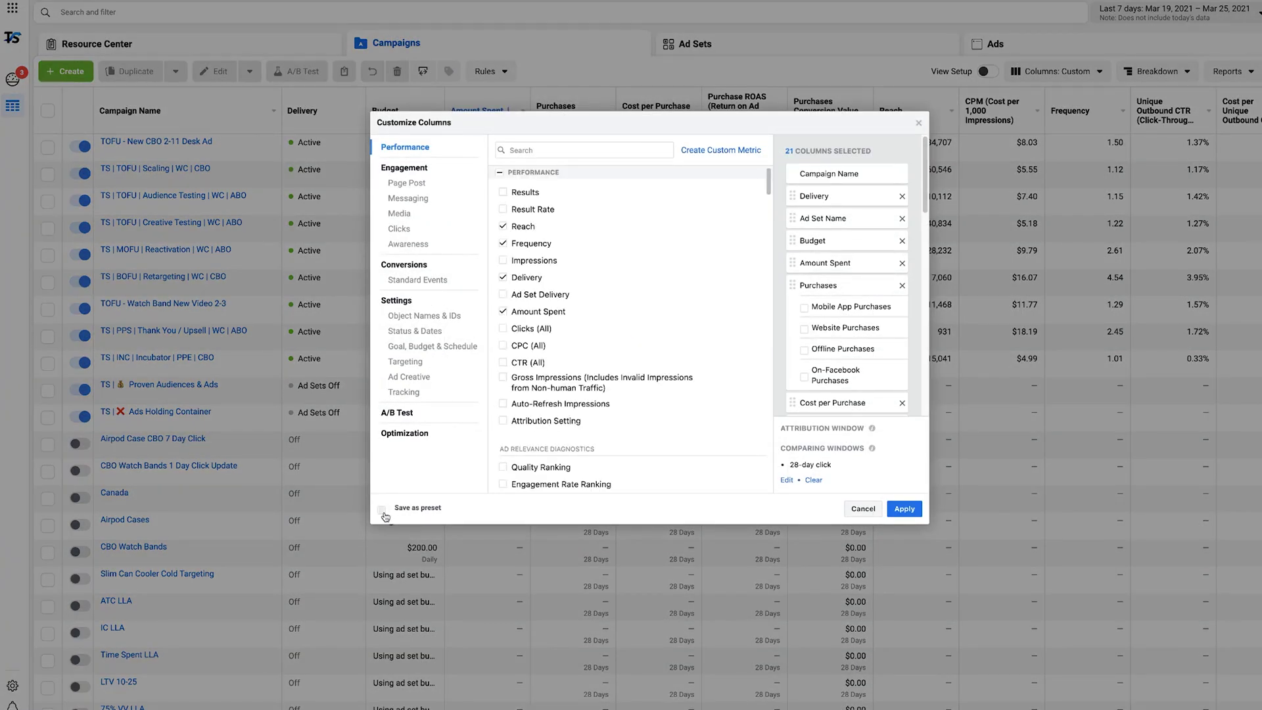
click(496, 512)
text(Conversiosn-2)
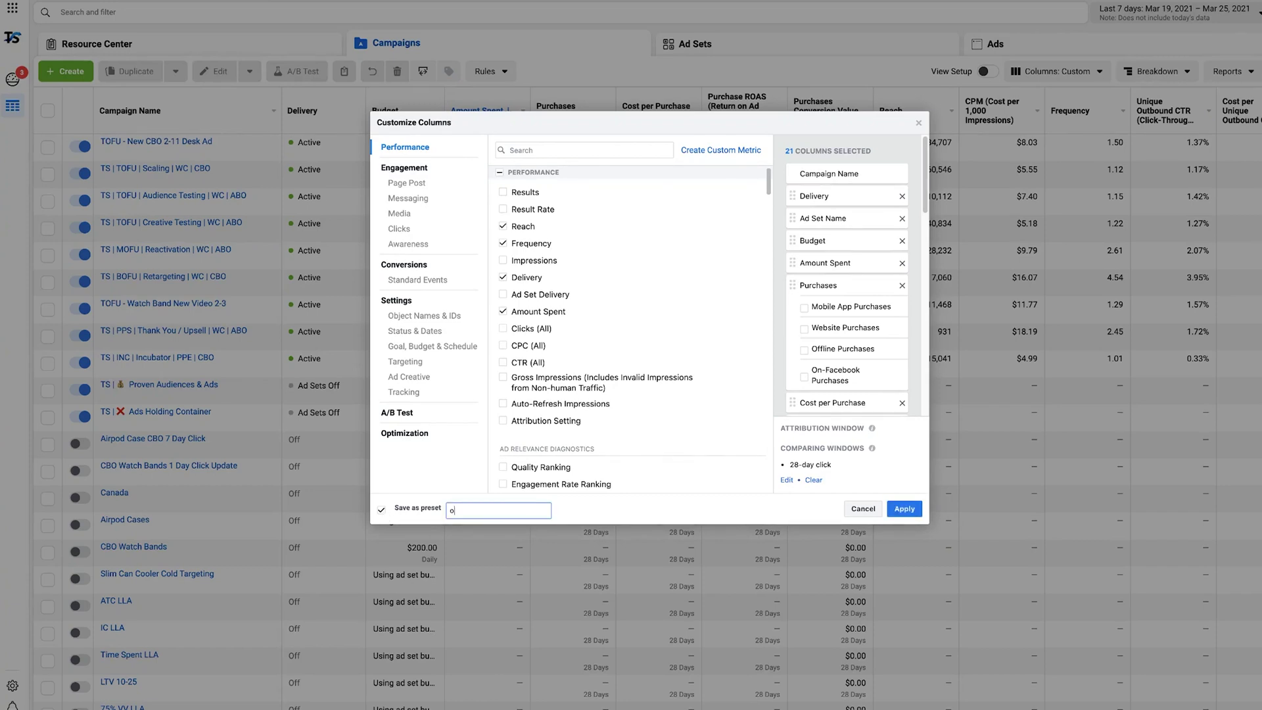
right_click(463, 512)
click(478, 518)
click(512, 513)
click(905, 509)
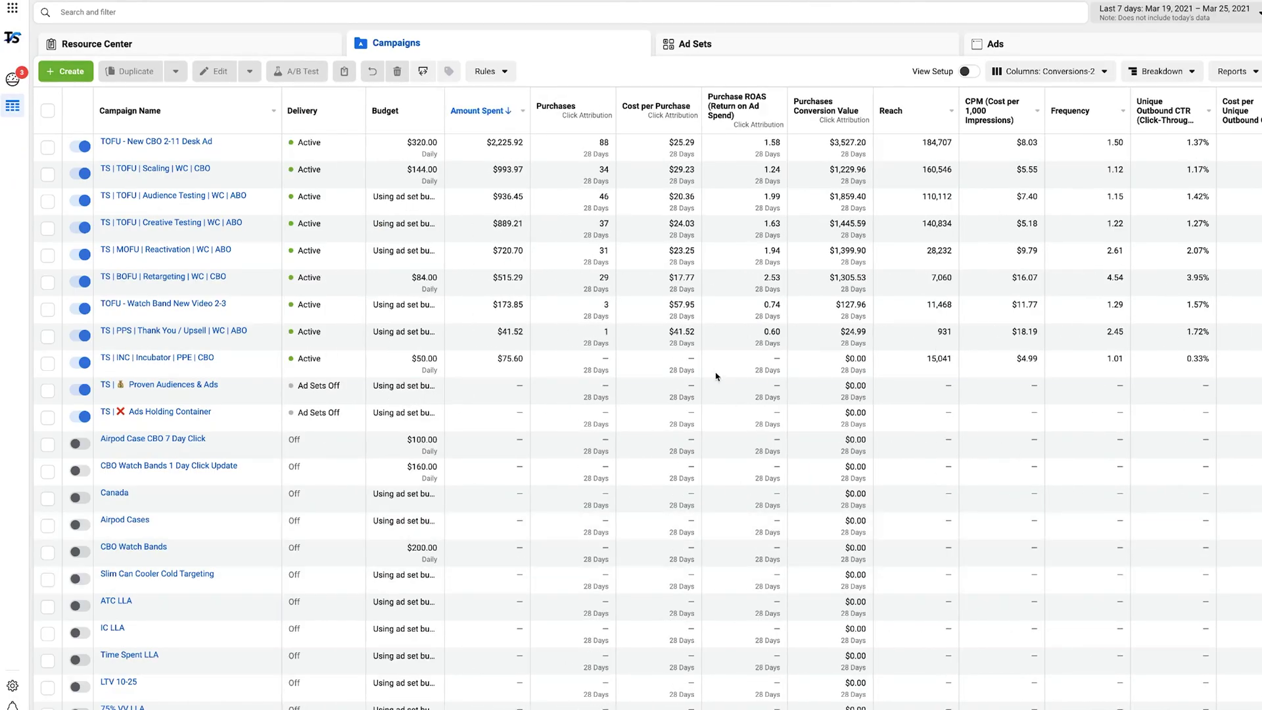
click(699, 44)
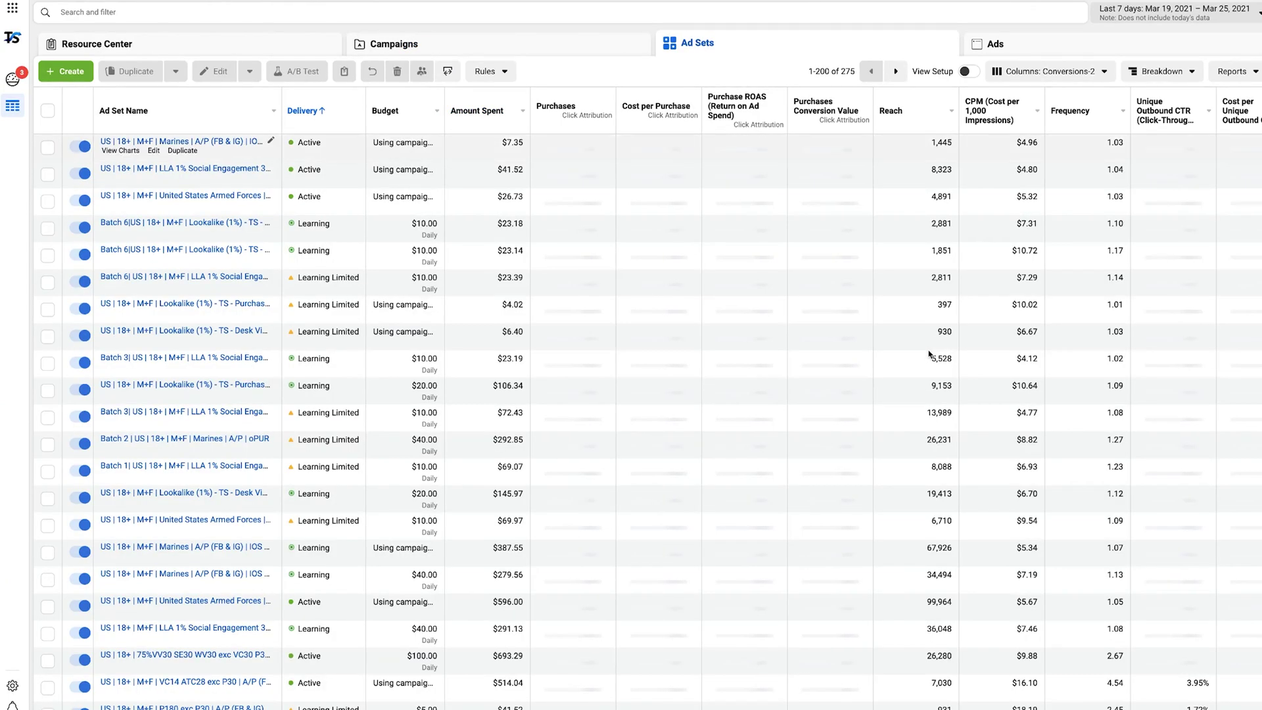
scroll(929, 356, down, 3)
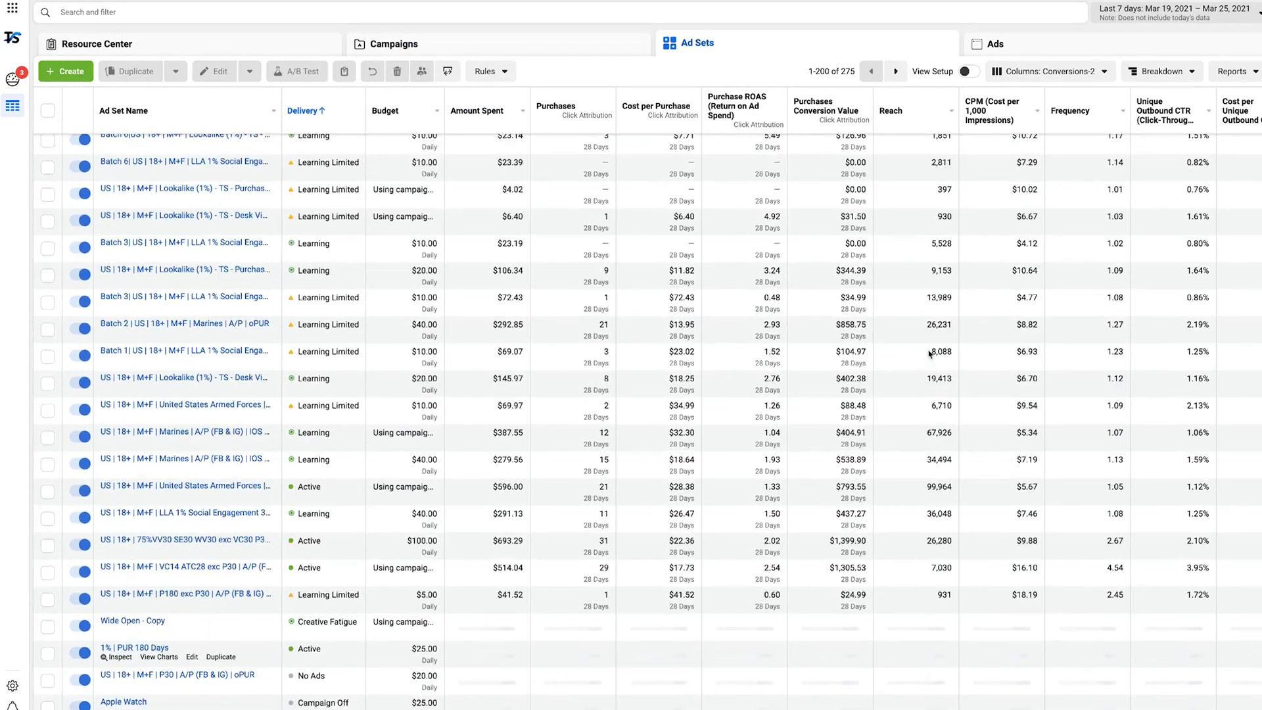